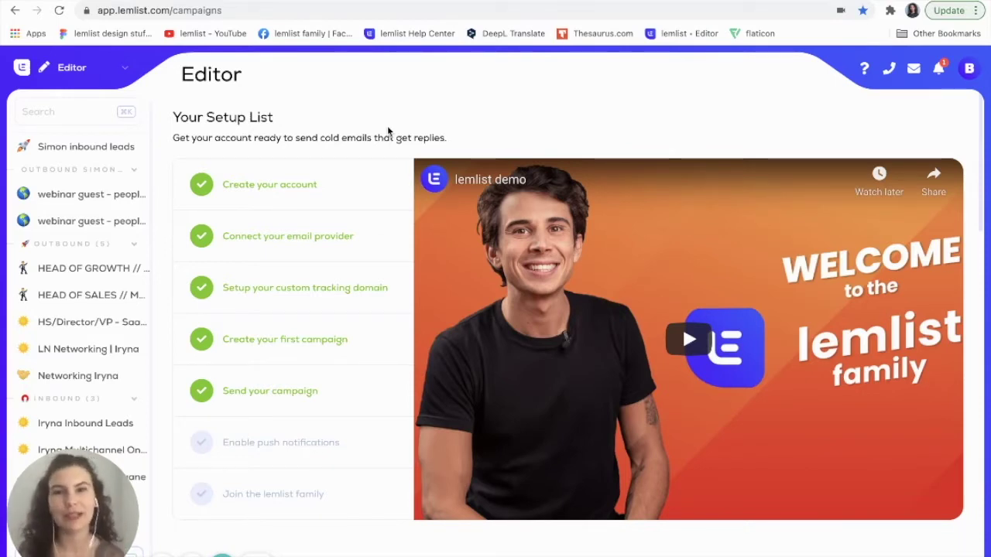
Open the workspace list showing Tasks, Reports, lemwarm and Settings from the Editor page.
left_click(90, 68)
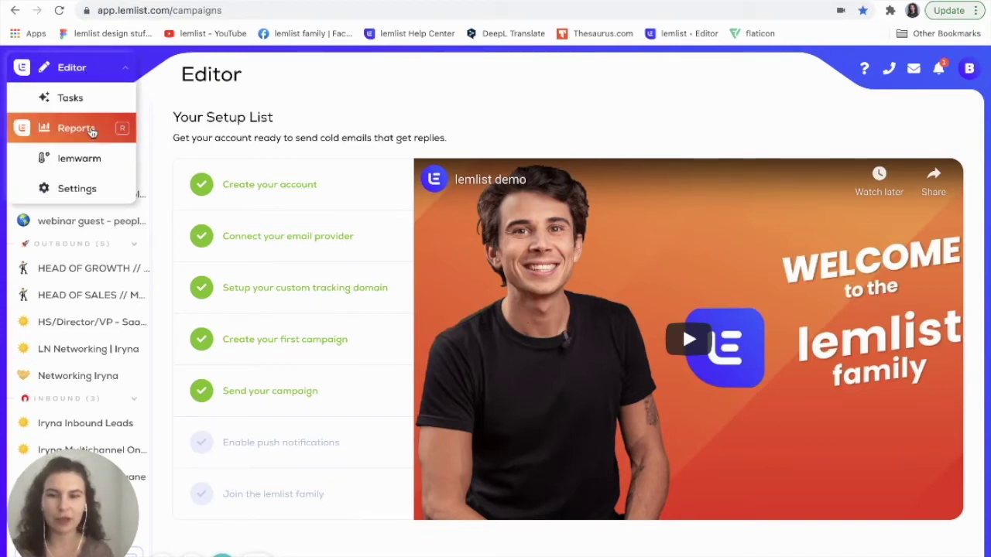
Switch to the Reports workspace and open the OUTBOUND label's report.
left_click(91, 130)
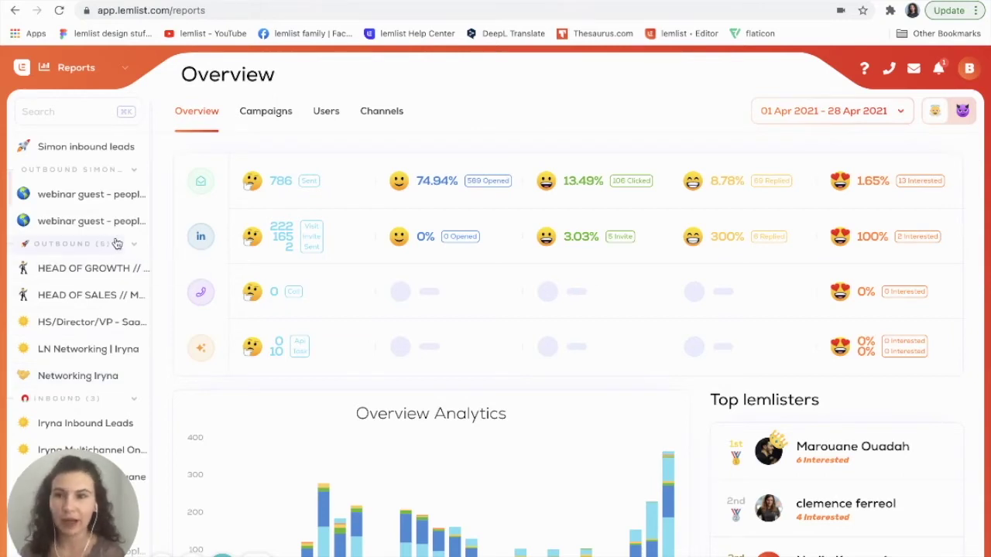
left_click(67, 250)
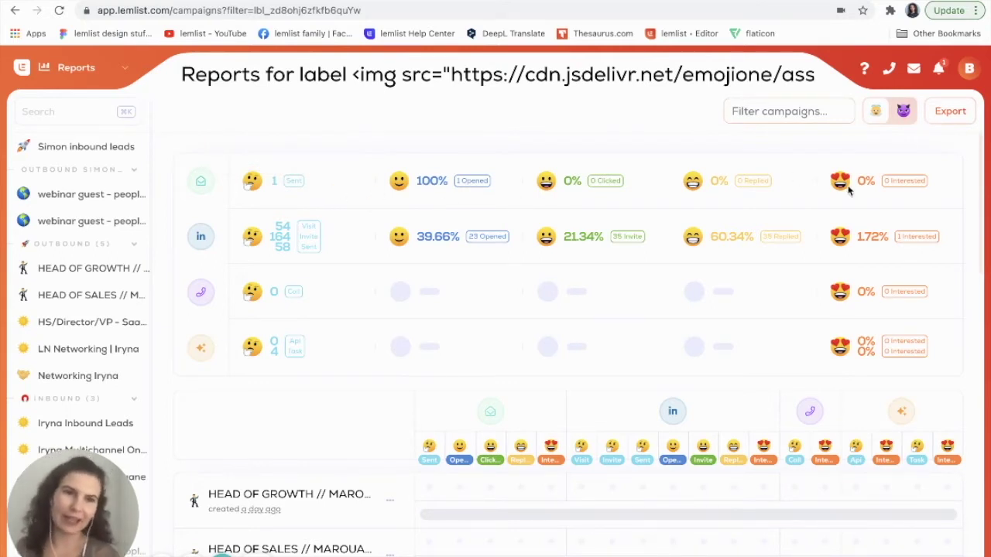
Bring up the explanations for the OUTBOUND report's rate badges, such as LinkedIn 39.66% opened.
mouse_move(741, 188)
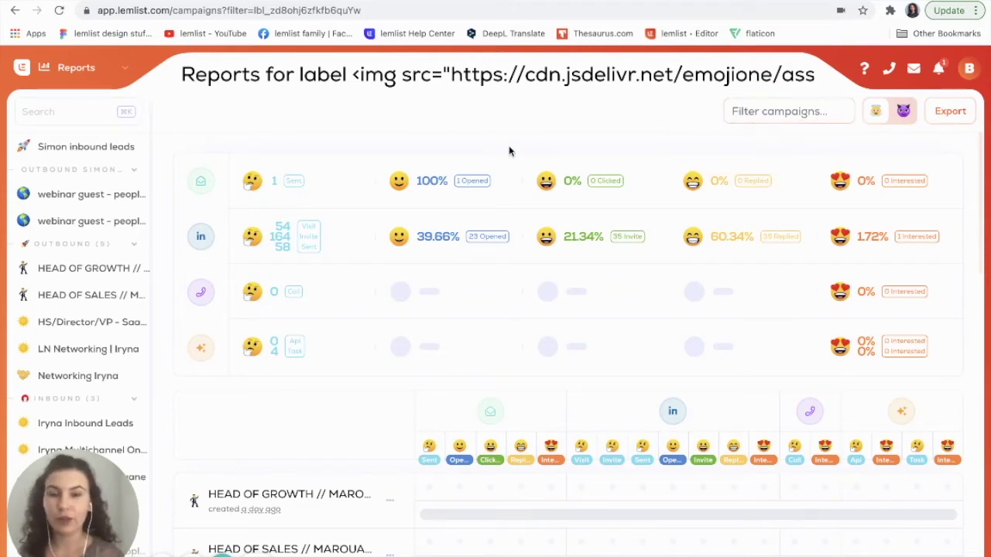
mouse_move(473, 188)
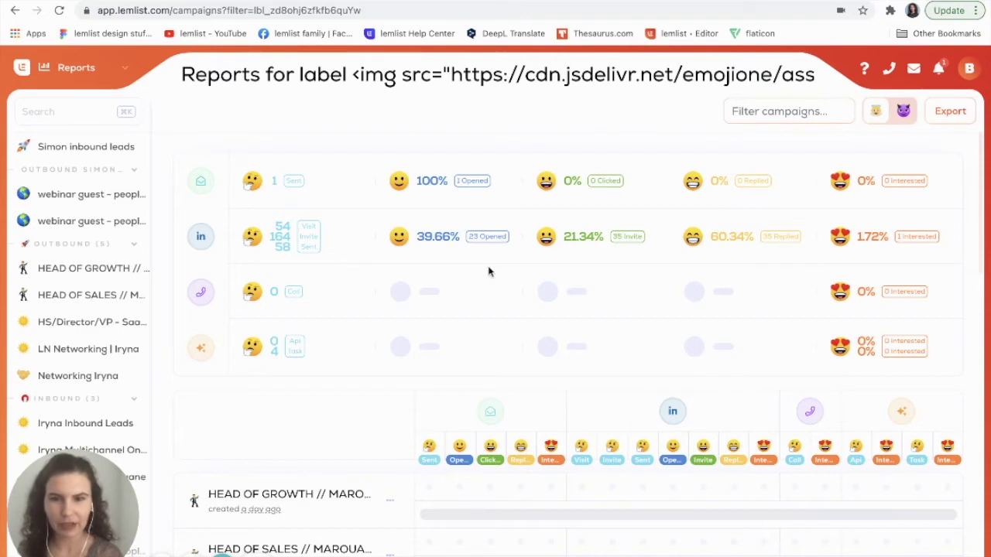
scroll(454, 388, "down", 2)
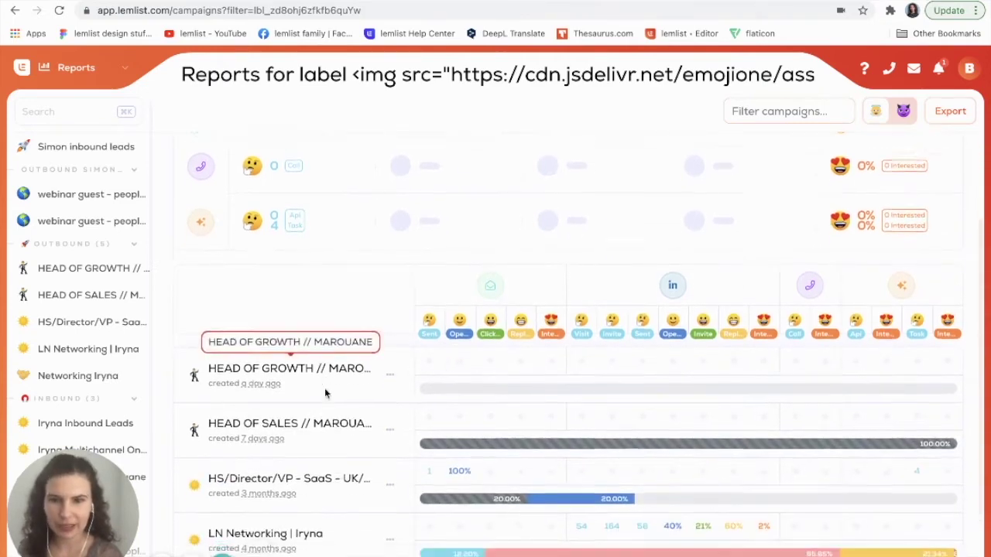
scroll(325, 388, "down", 1)
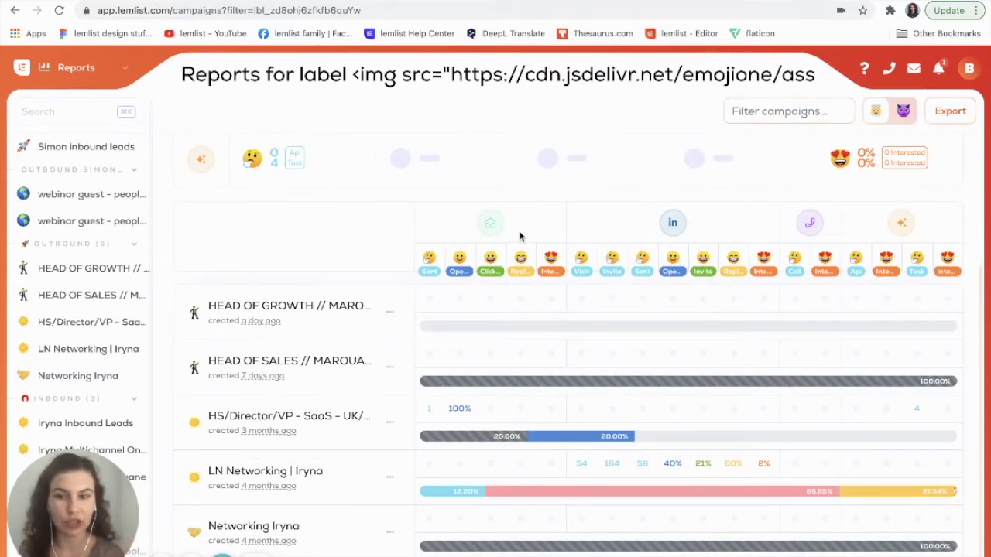
scroll(520, 237, "up", 3)
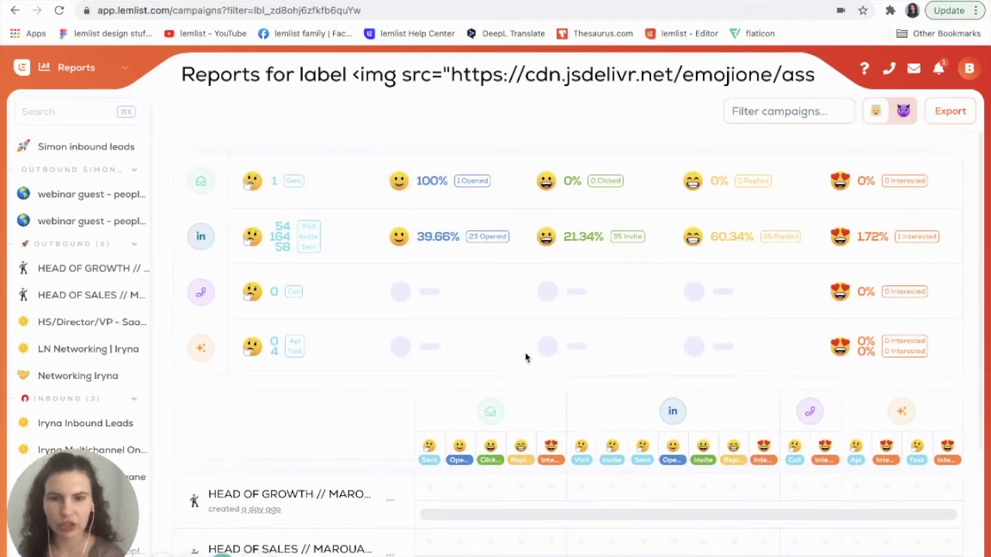
scroll(606, 411, "down", 1)
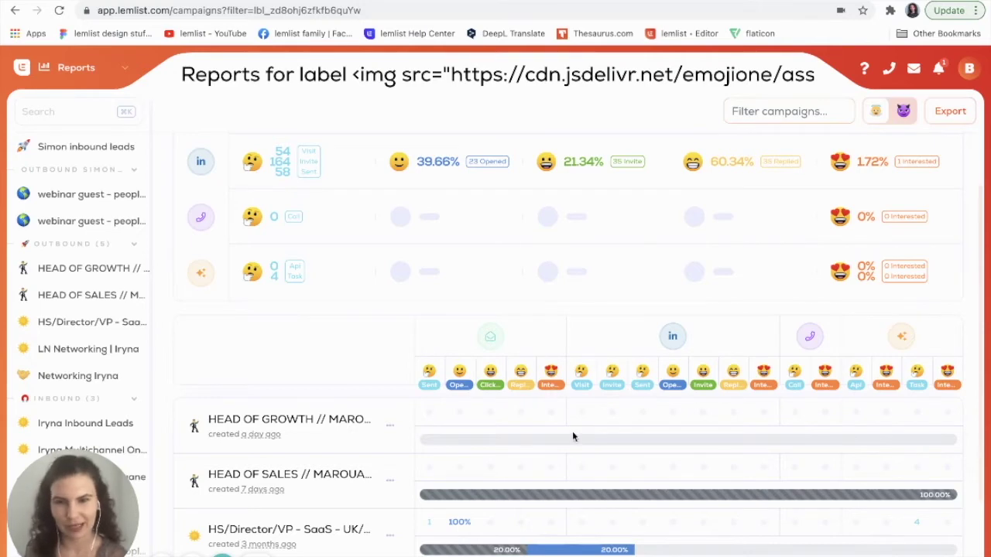
scroll(572, 431, "down", 2)
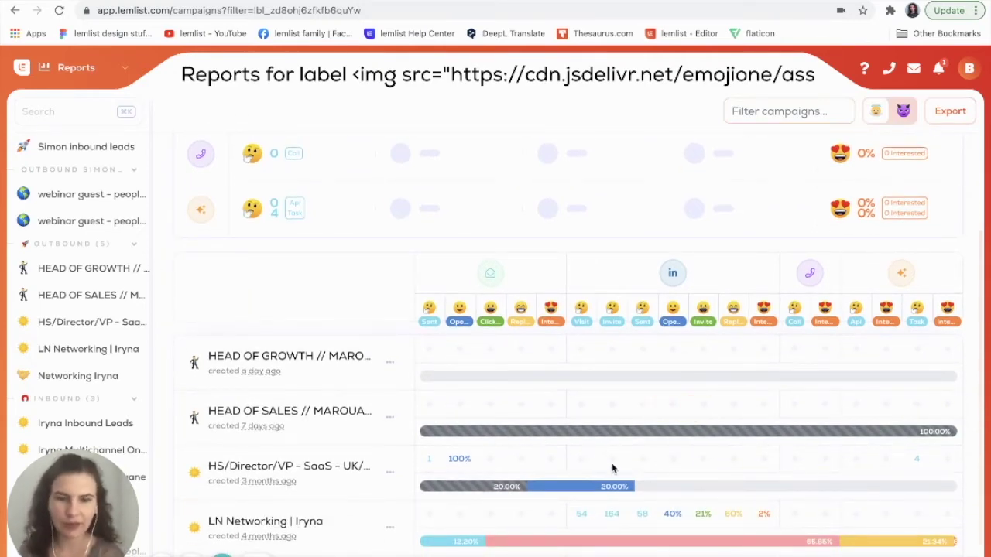
scroll(604, 430, "down", 1)
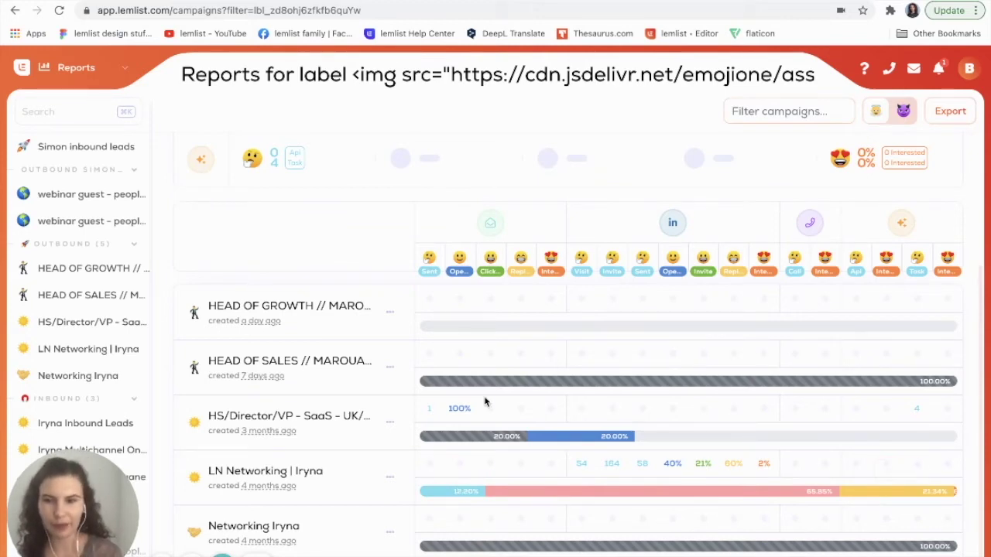
scroll(91, 382, "down", 2)
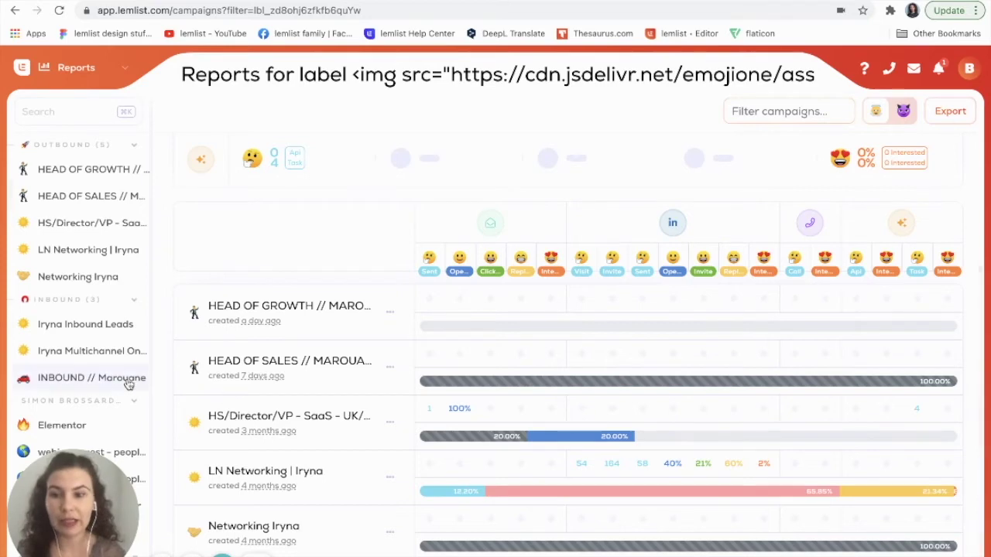
Open the INBOUND campaign report (293 sent, 81.57% opened) and read its progress bar labels.
left_click(105, 379)
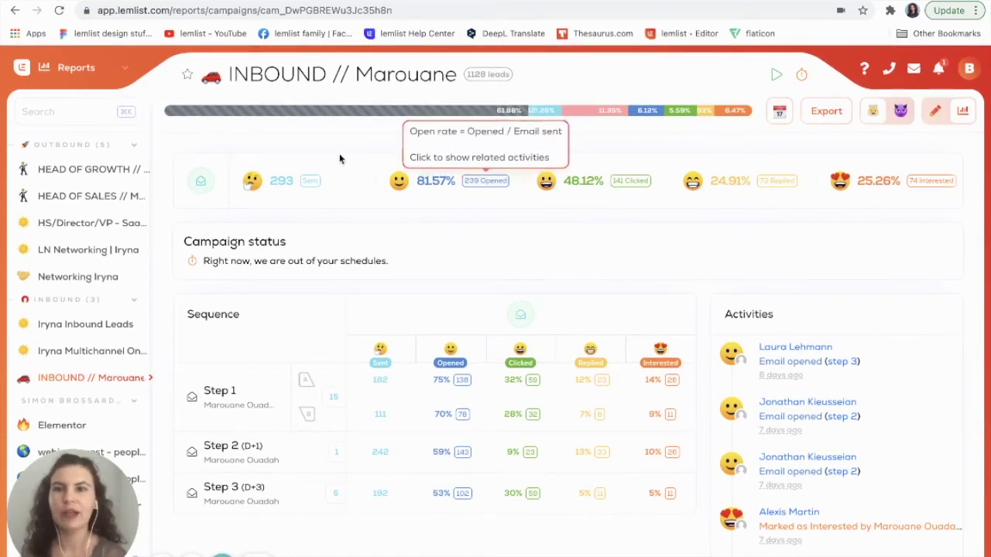
mouse_move(344, 116)
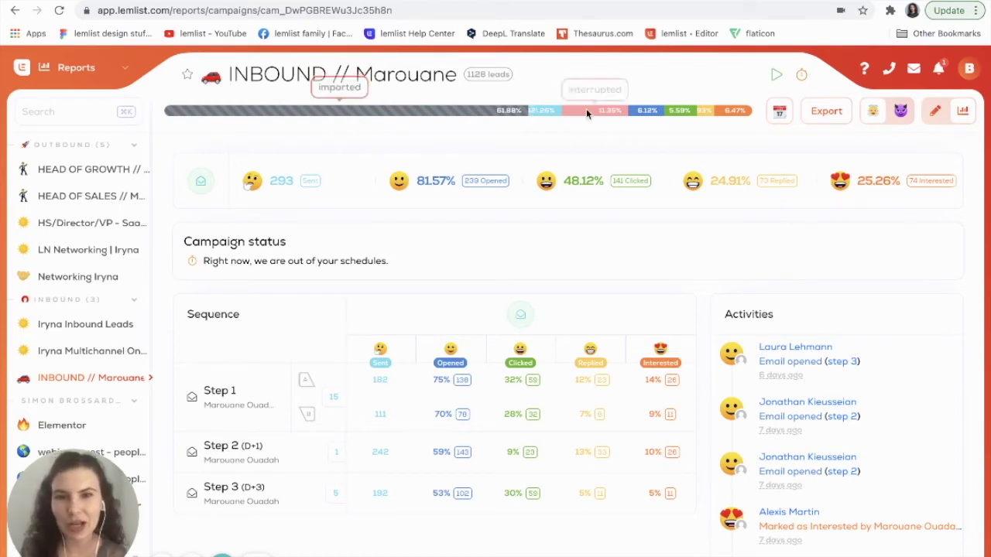
mouse_move(550, 116)
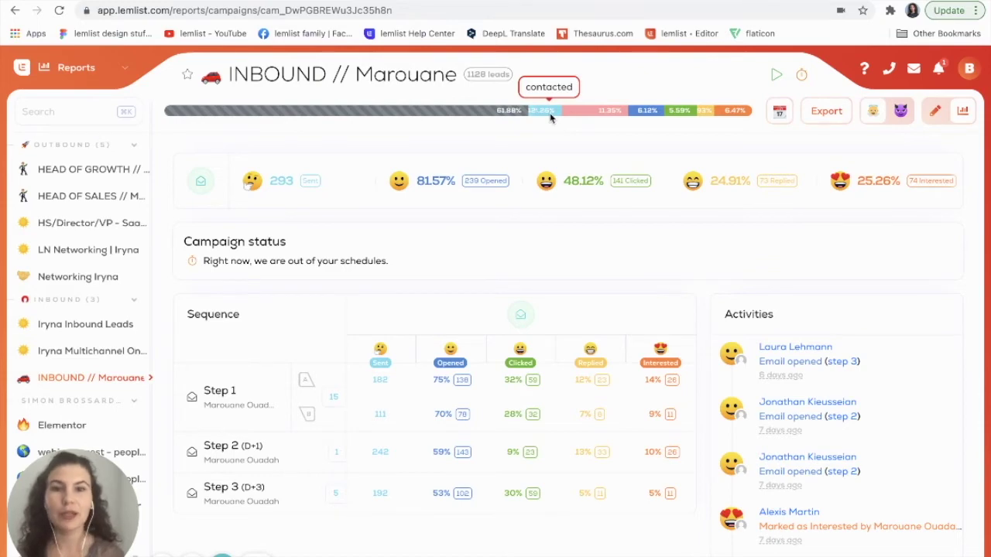
mouse_move(641, 116)
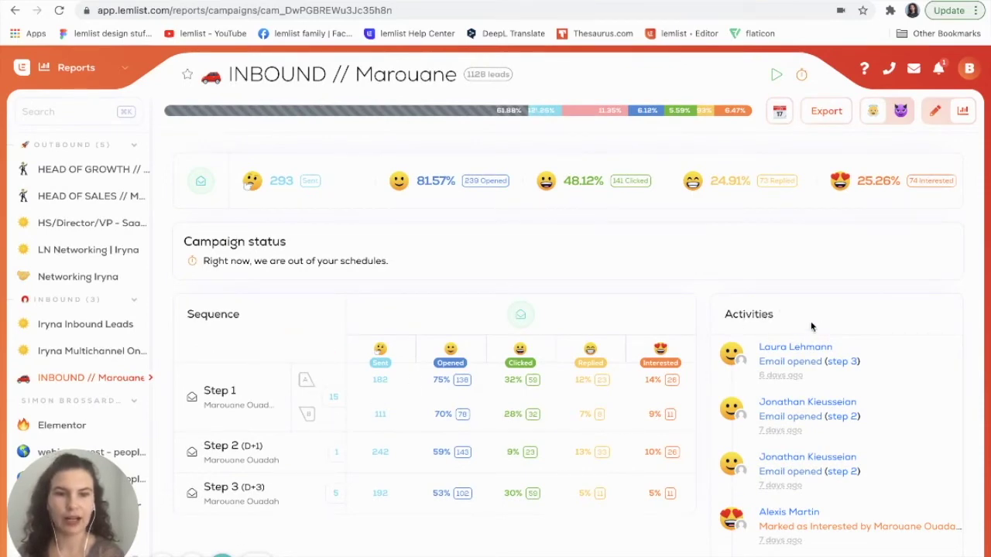
Switch the INBOUND report to negative metrics: 7 bounced, 0% unsubscribed, 0% not interested.
scroll(770, 395, "down", 5)
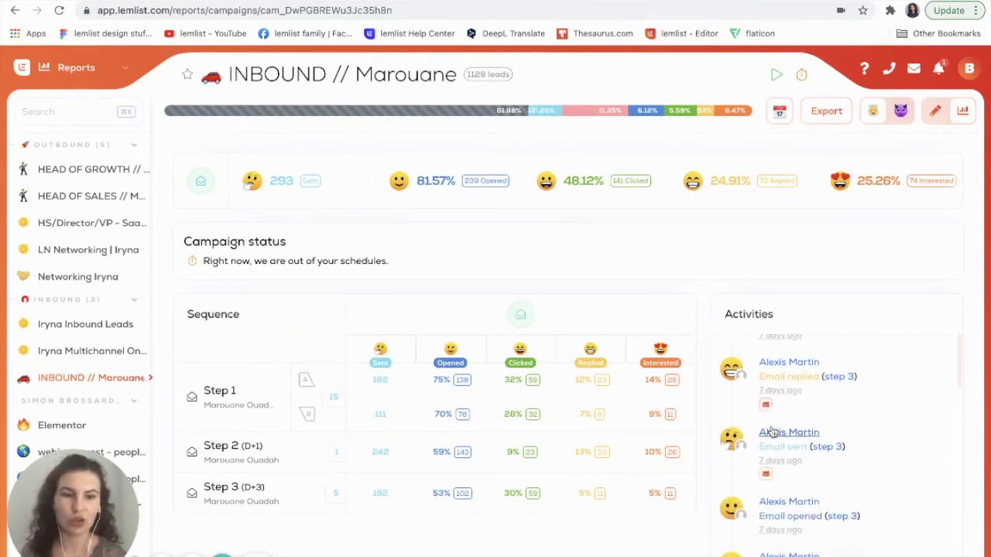
scroll(772, 427, "down", 10)
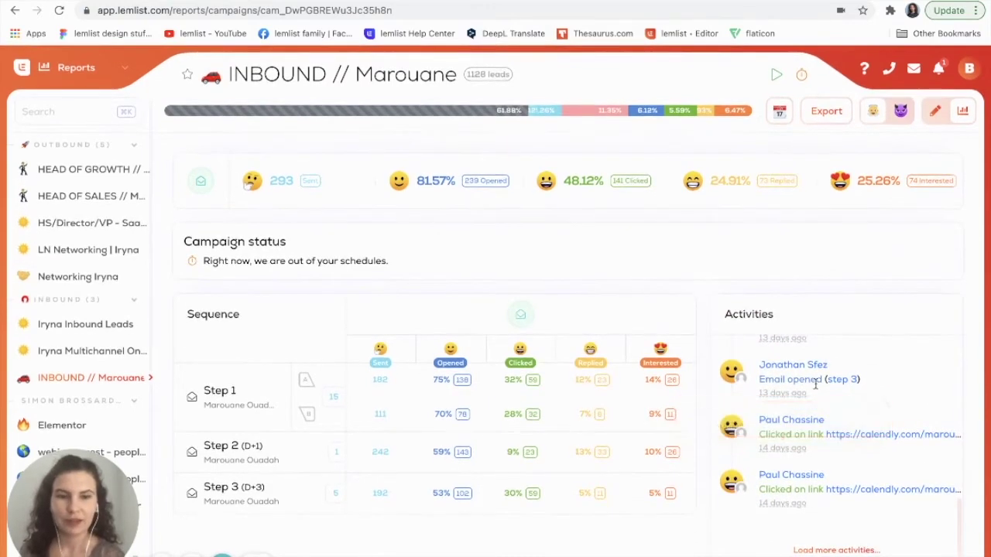
scroll(772, 431, "up", 3)
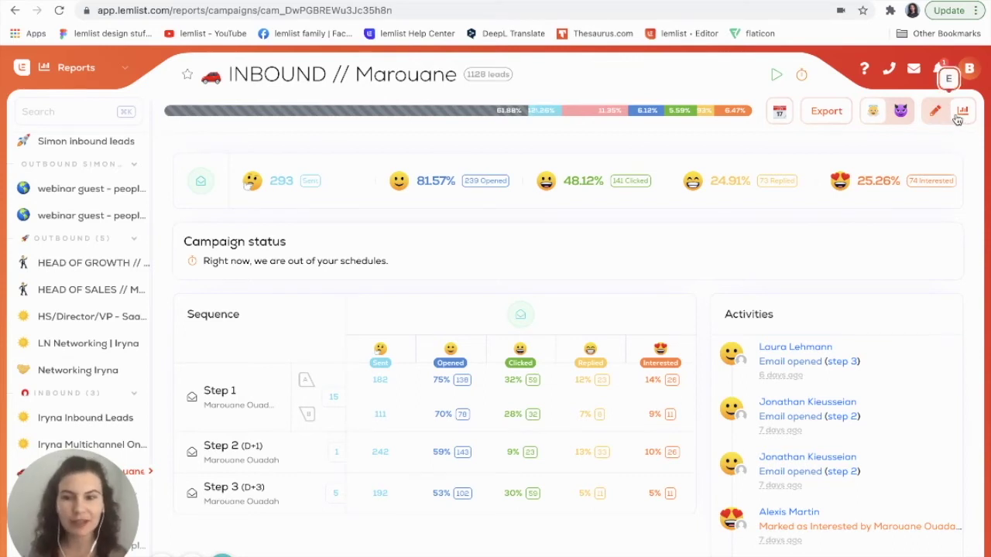
left_click(901, 111)
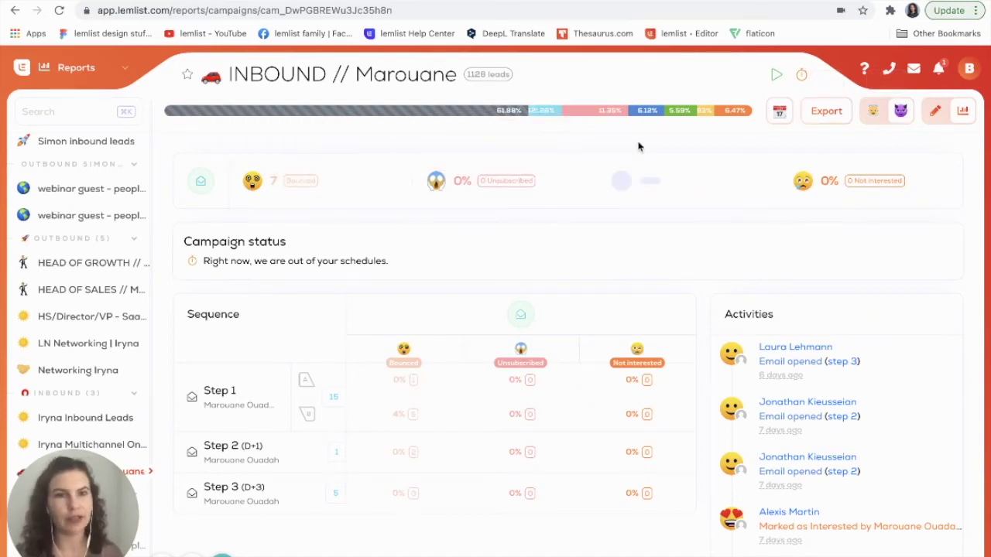
Restore the positive stats: 293 sent, 81.57% opened, 48.12% clicked, 24.91% replied.
left_click(871, 115)
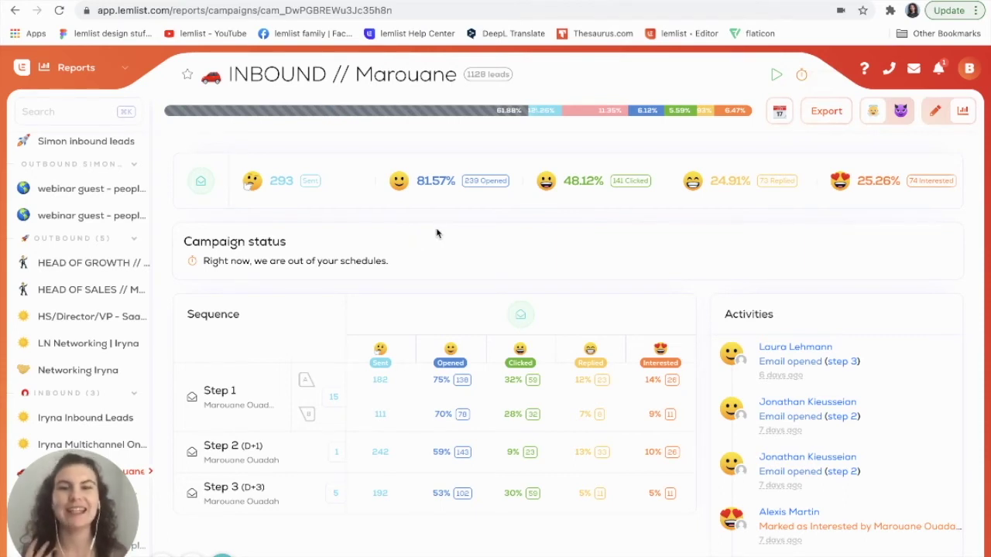
mouse_move(486, 185)
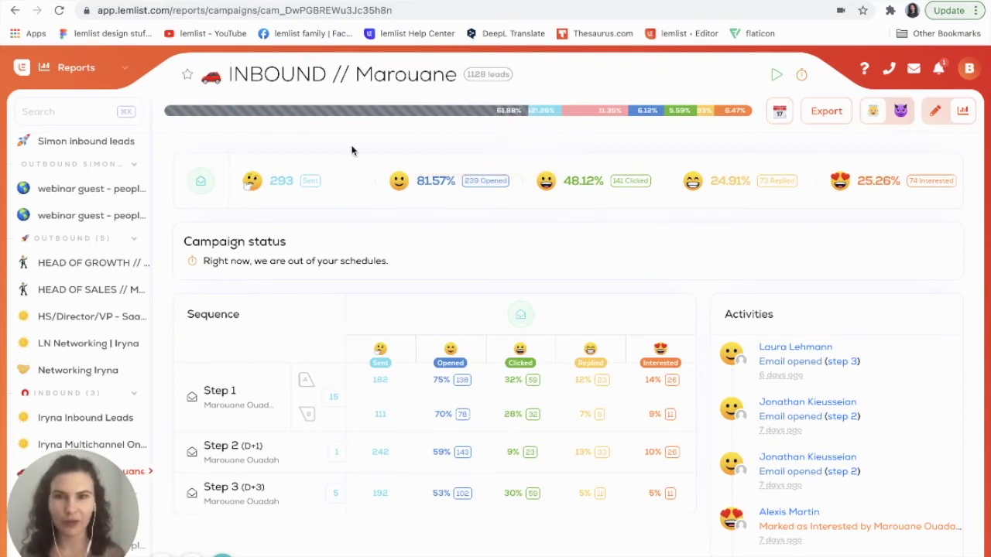
left_click(127, 71)
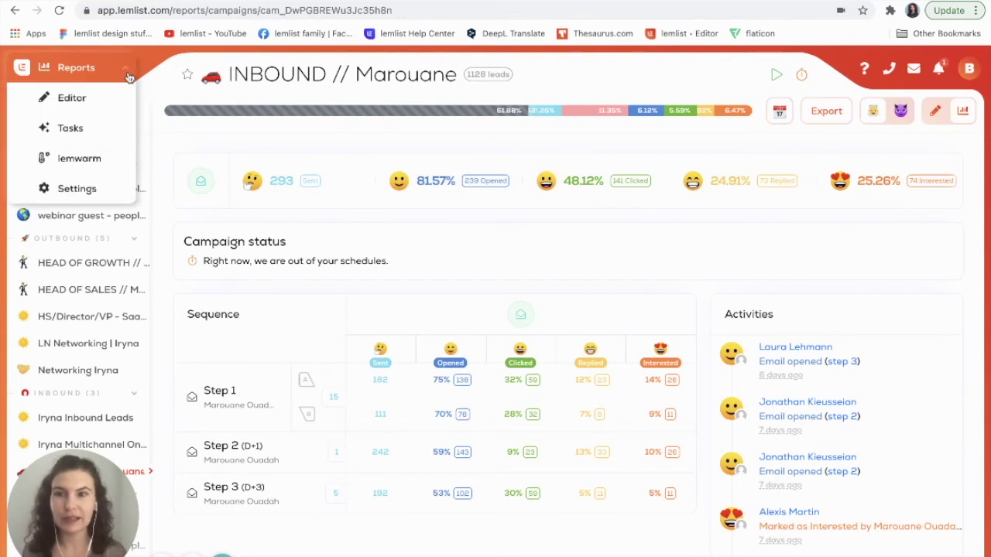
Go to Settings › Reports and view the reference choices for the Email opened formula.
left_click(77, 189)
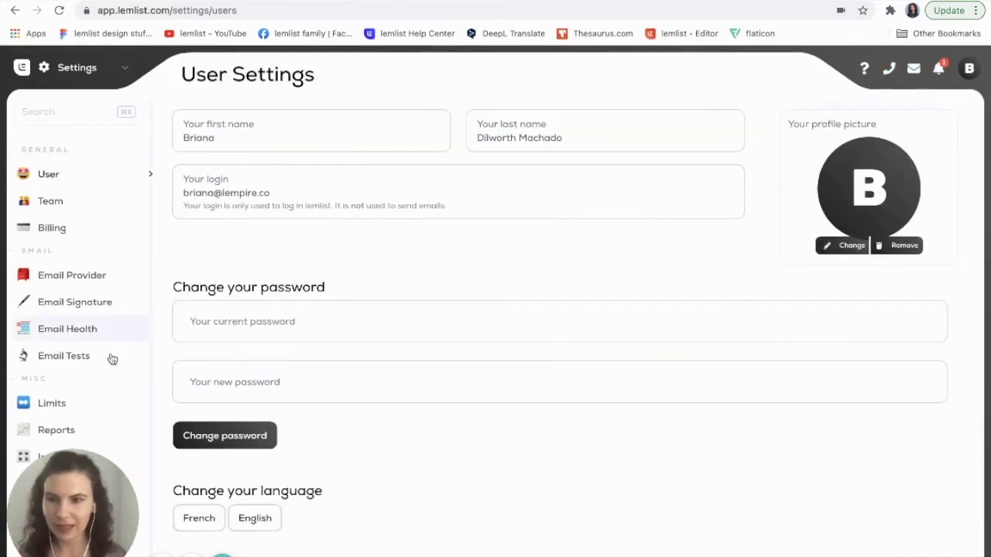
left_click(64, 432)
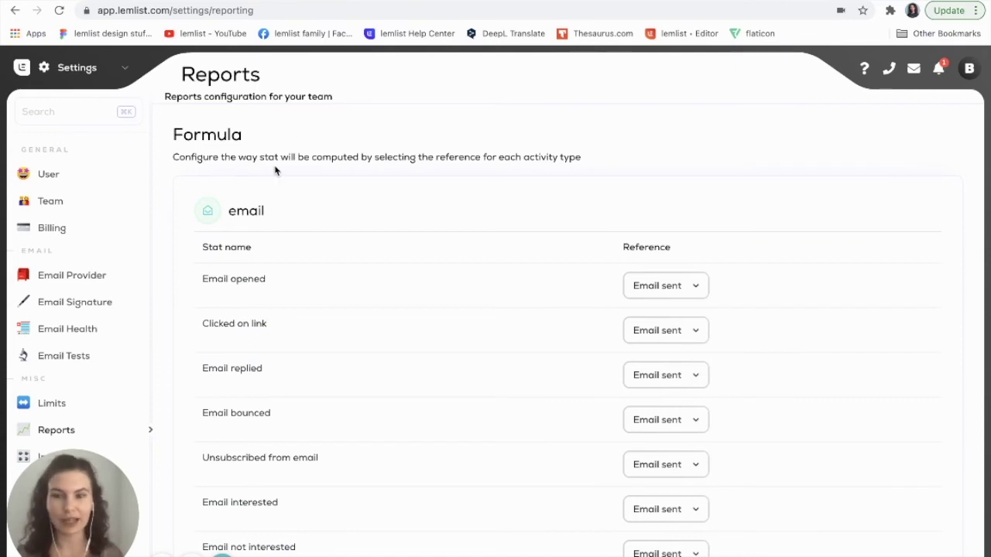
scroll(286, 243, "down", 1)
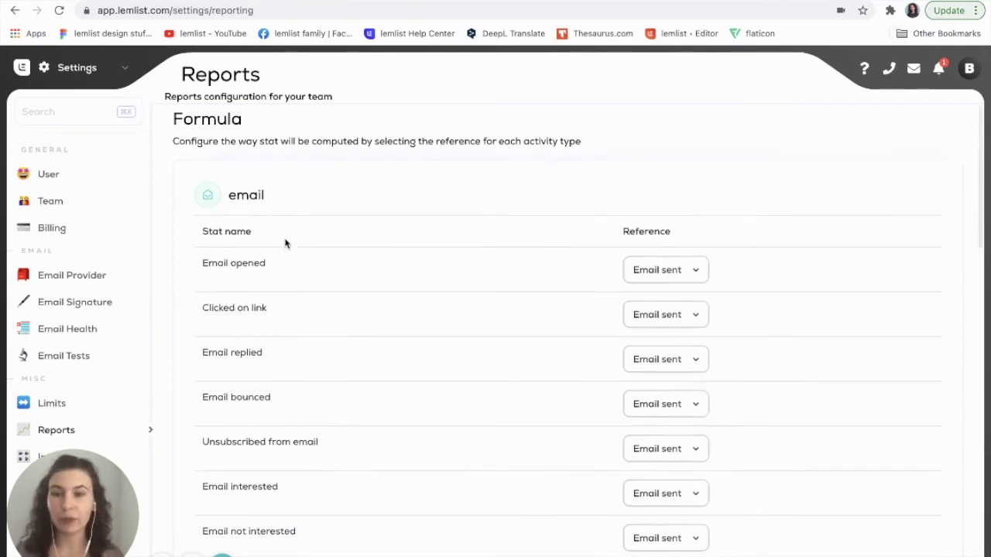
scroll(263, 221, "down", 5)
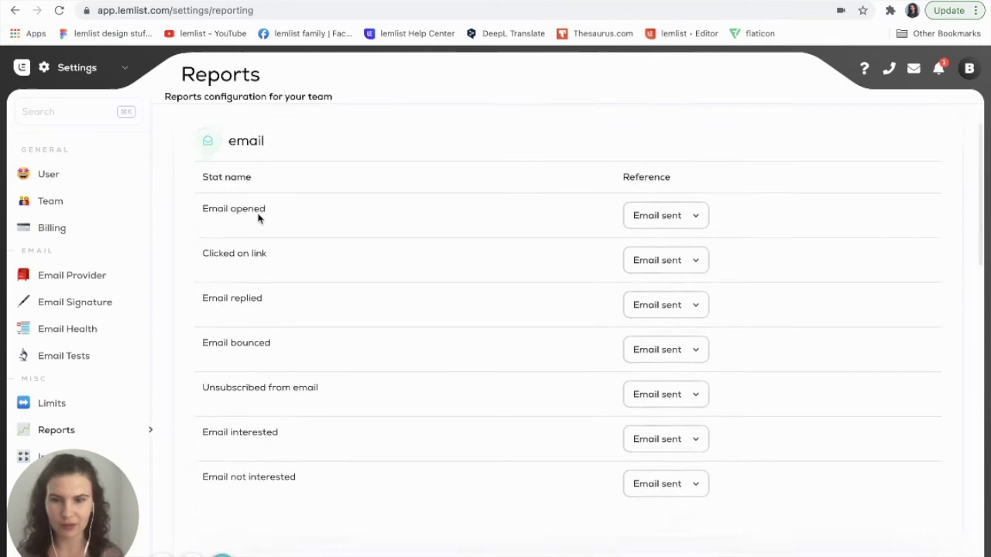
scroll(258, 218, "down", 10)
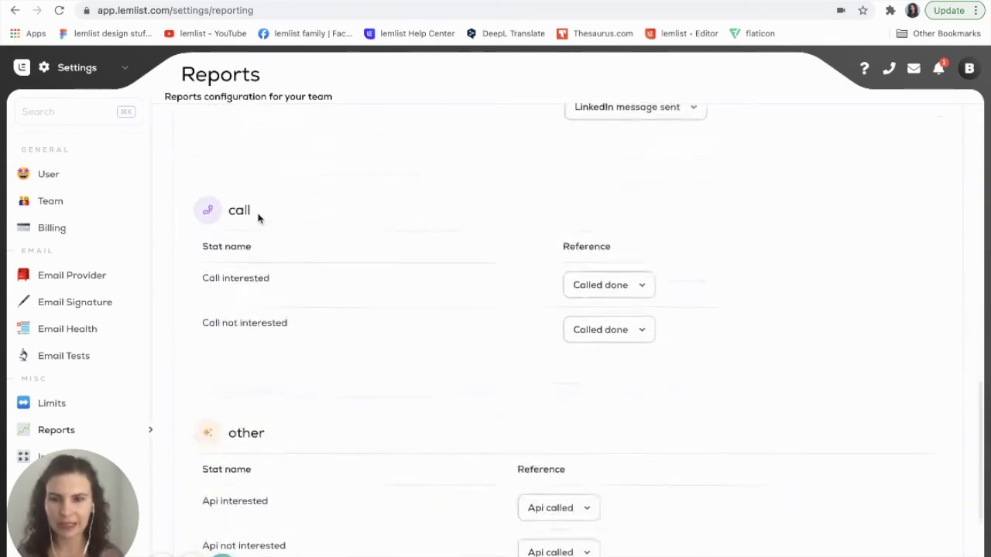
scroll(259, 212, "up", 15)
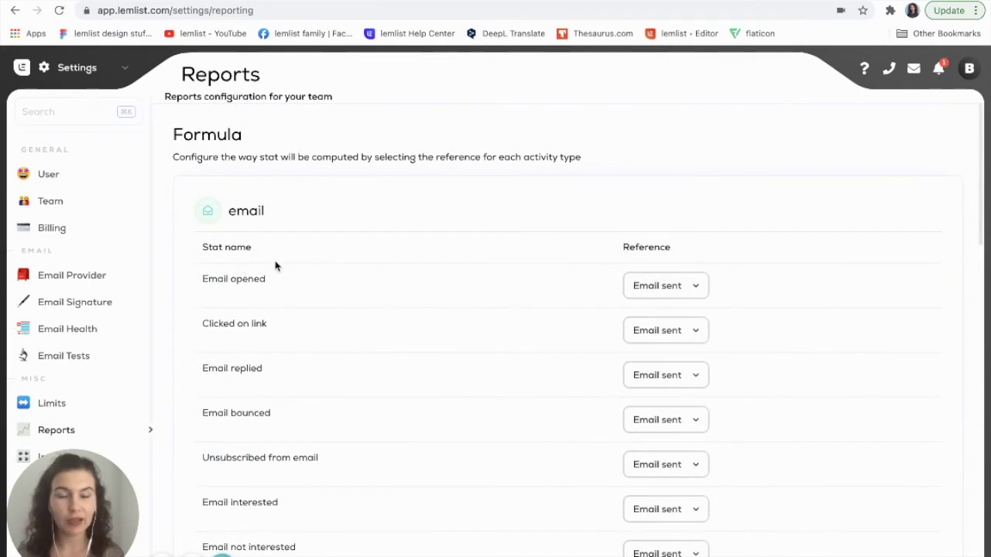
scroll(278, 266, "down", 1)
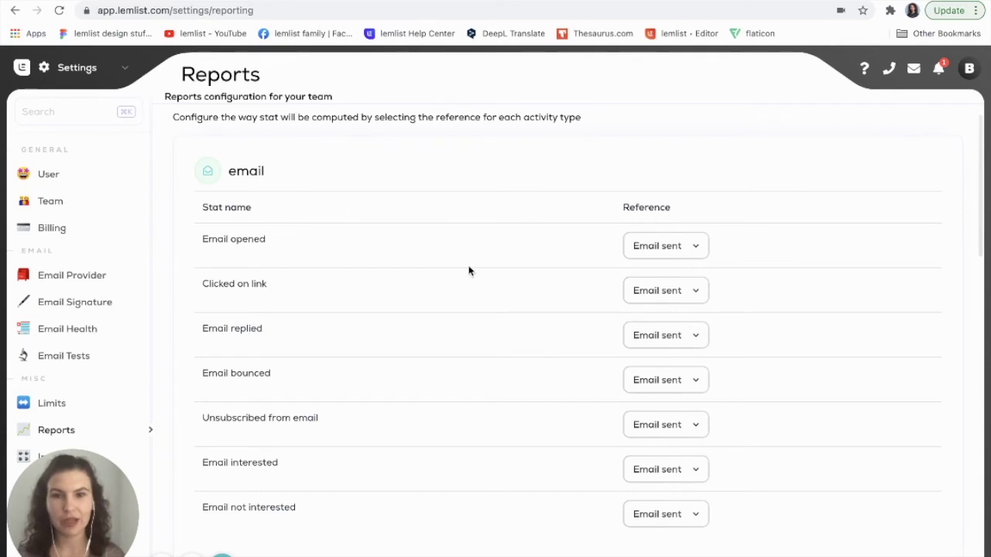
left_click(667, 256)
scroll(691, 367, "down", 3)
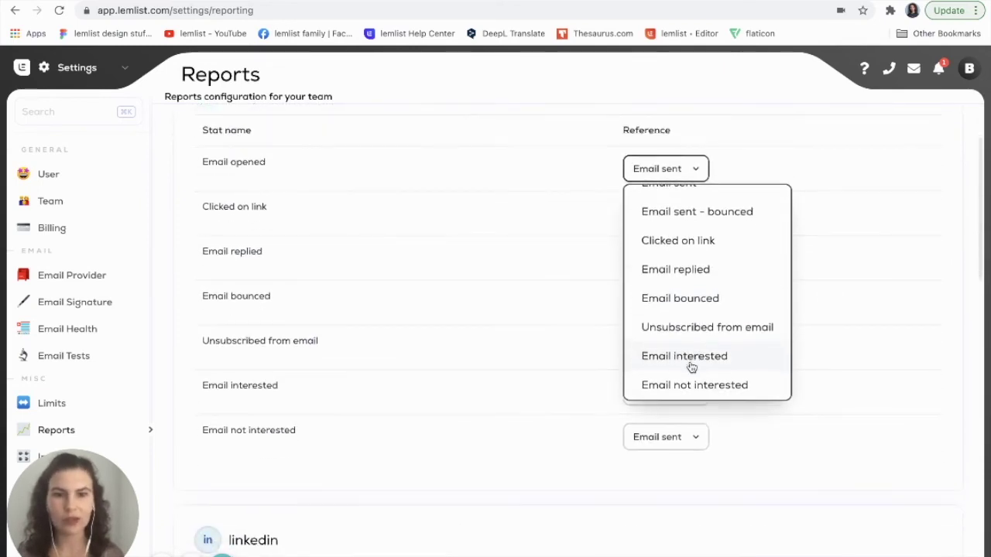
scroll(691, 367, "up", 4)
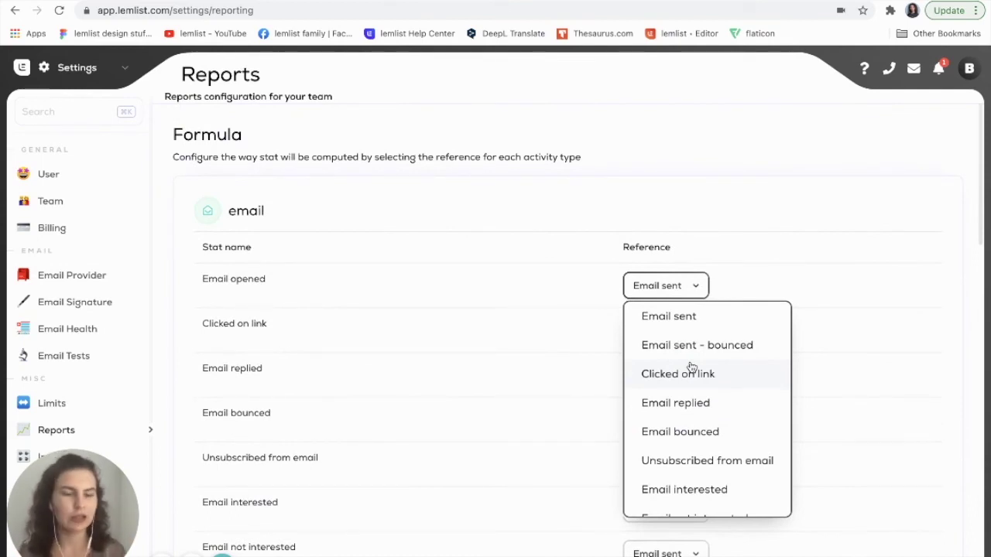
scroll(692, 404, "down", 2)
scroll(692, 405, "up", 2)
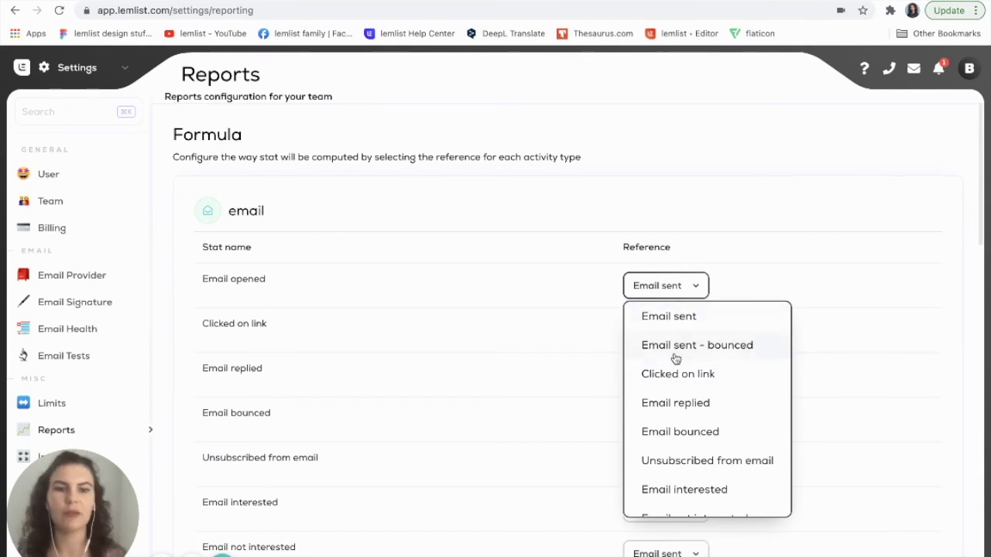
left_click(697, 403)
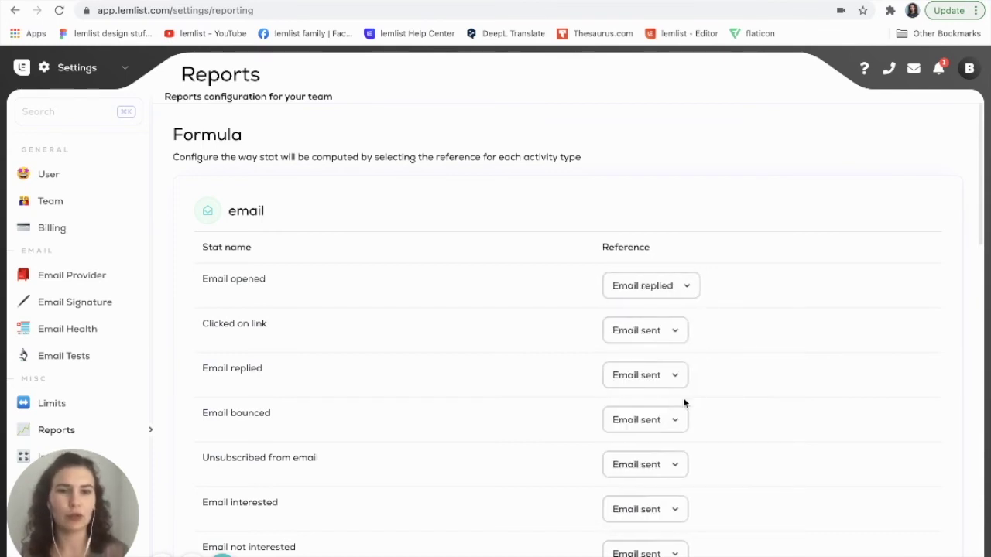
scroll(729, 303, "down", 1)
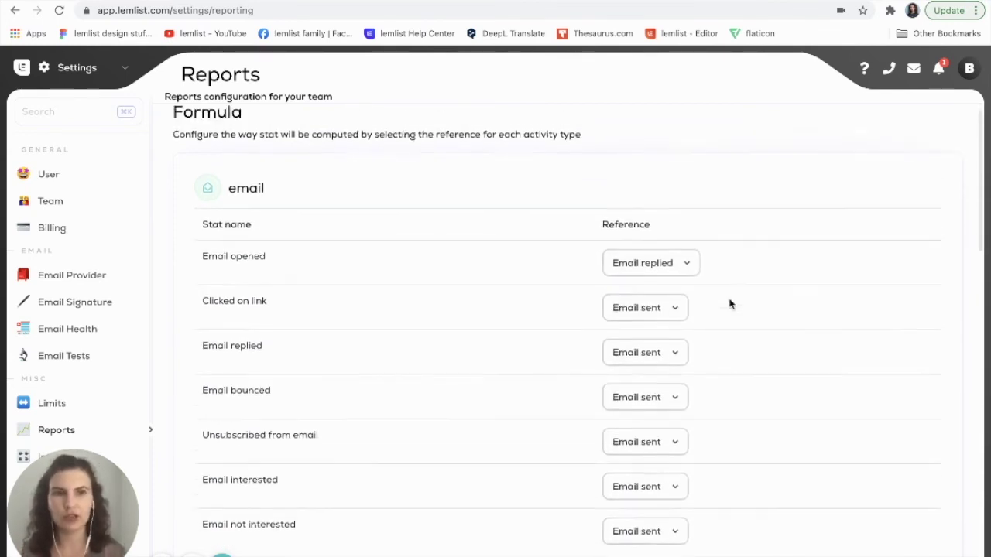
scroll(729, 304, "up", 1)
left_click(663, 285)
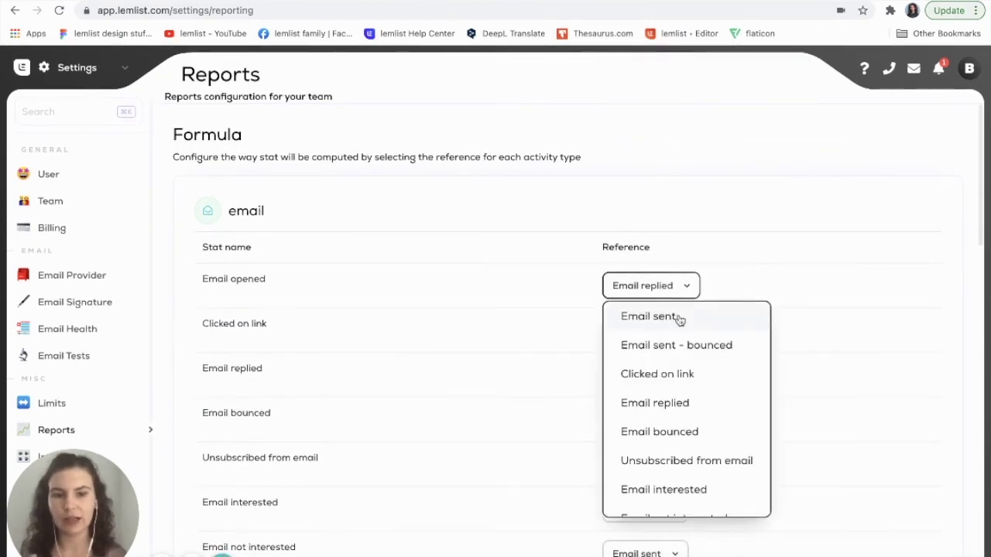
left_click(679, 317)
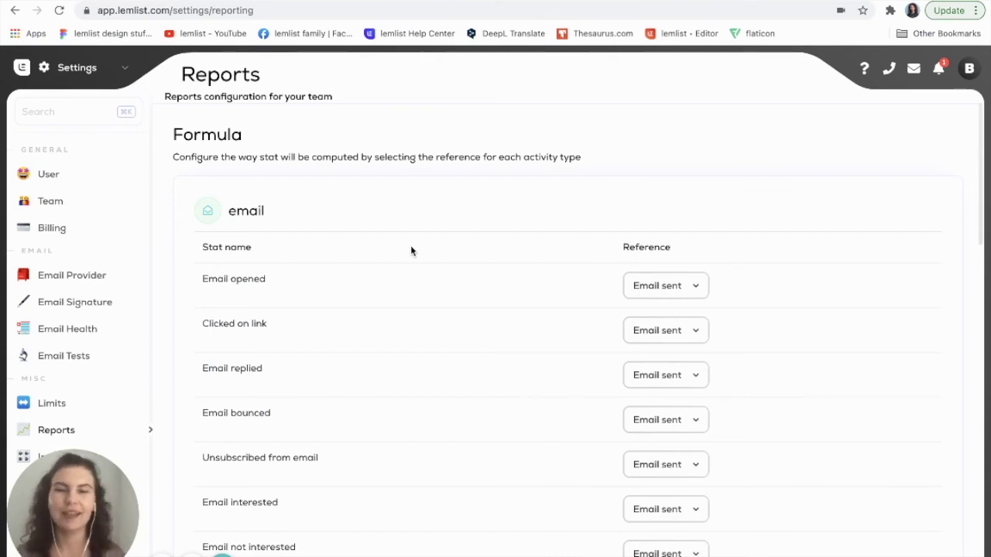
left_click(861, 72)
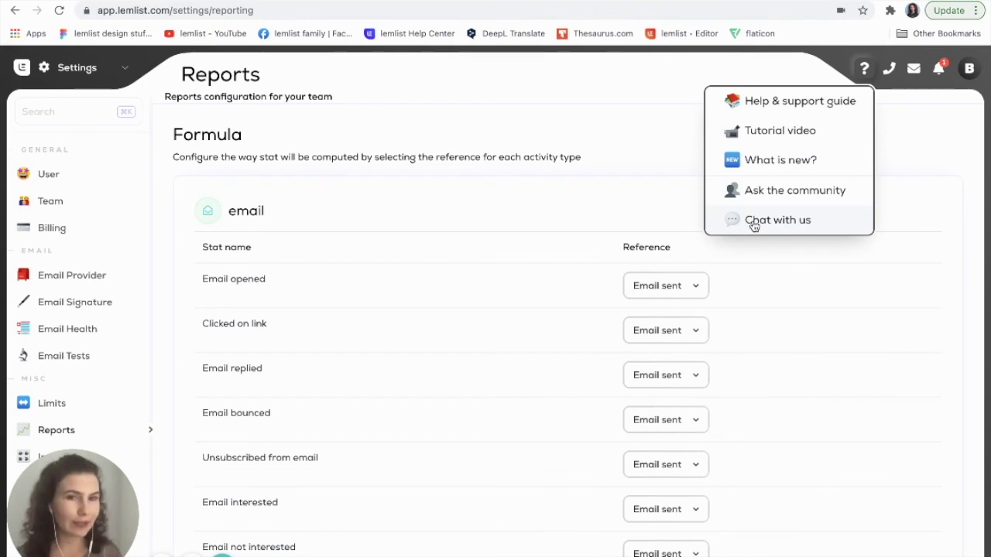
left_click(666, 200)
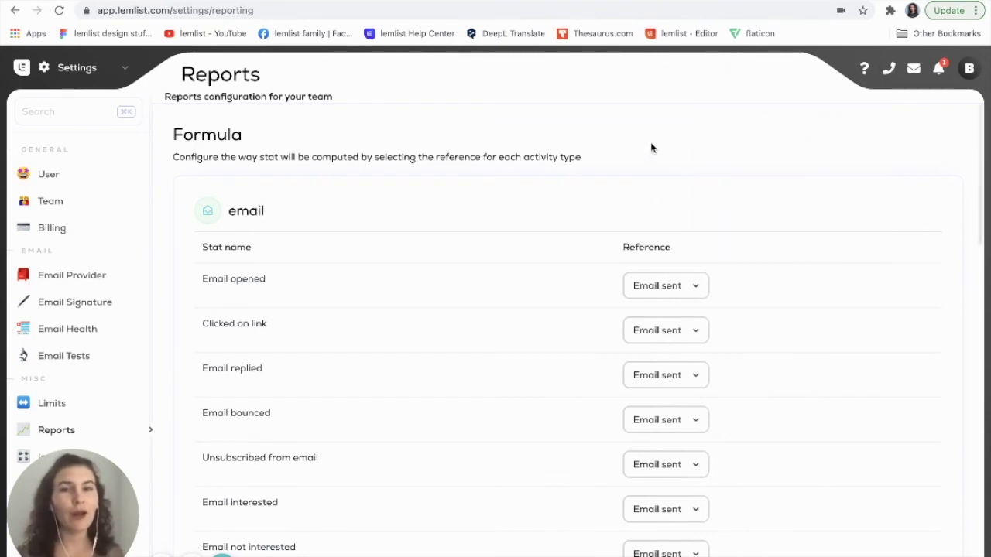